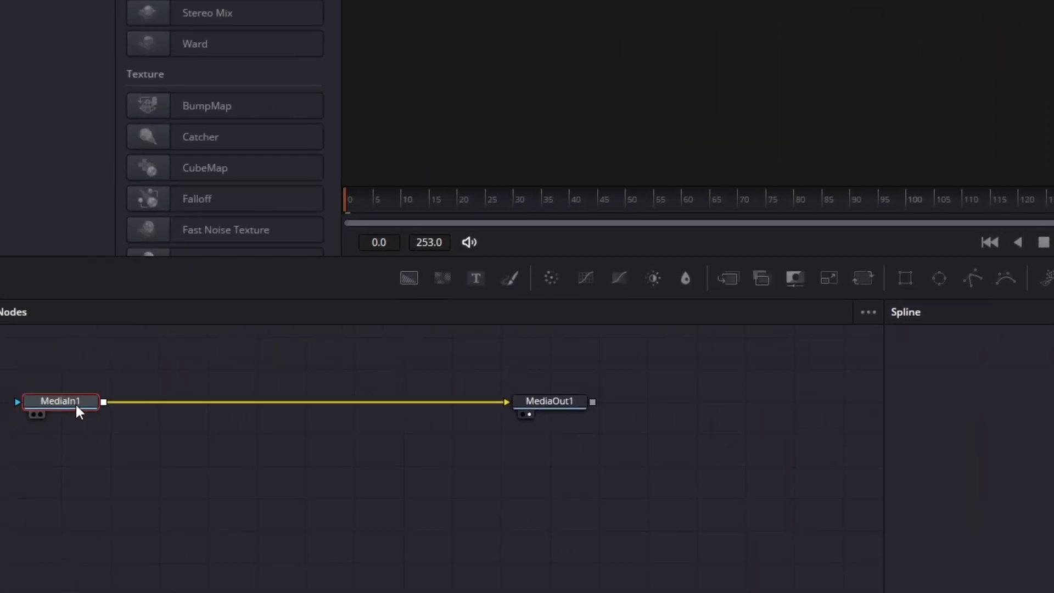
# Find Drip in the Select Tool search and add a Drip1 node between MediaIn1 and MediaOut1
pyautogui.hotkey('shift', 'space')
pyautogui.write('Blur')
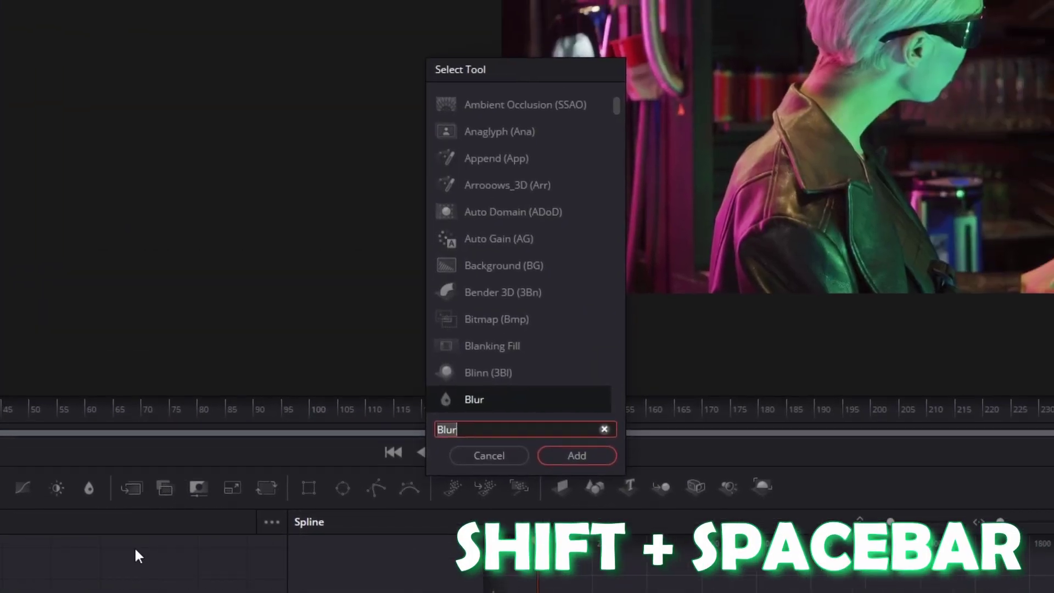
pyautogui.press('BackSpace')
pyautogui.write('Drip')
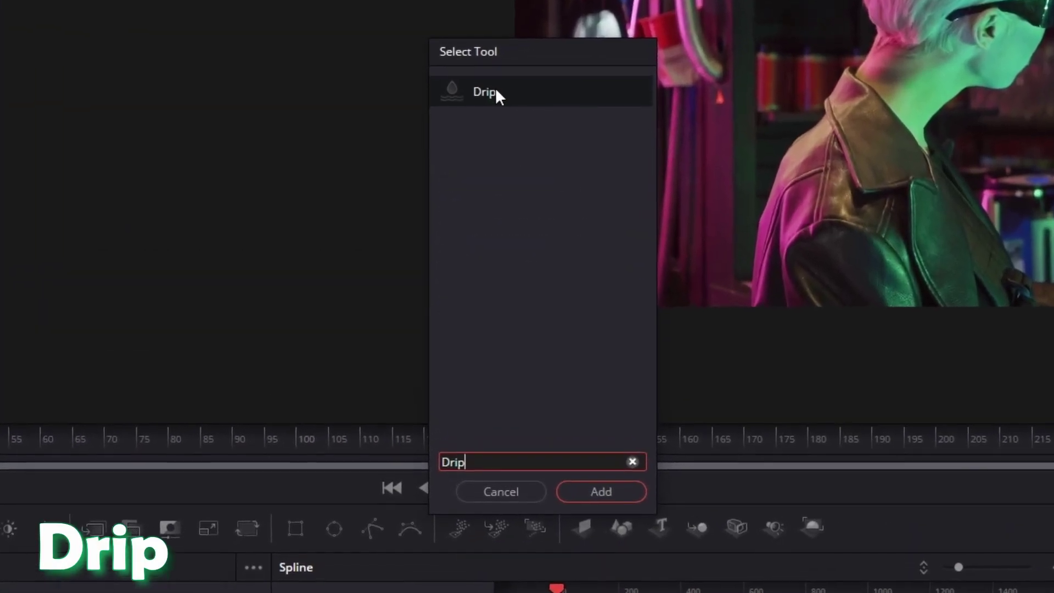
pyautogui.click(495, 92)
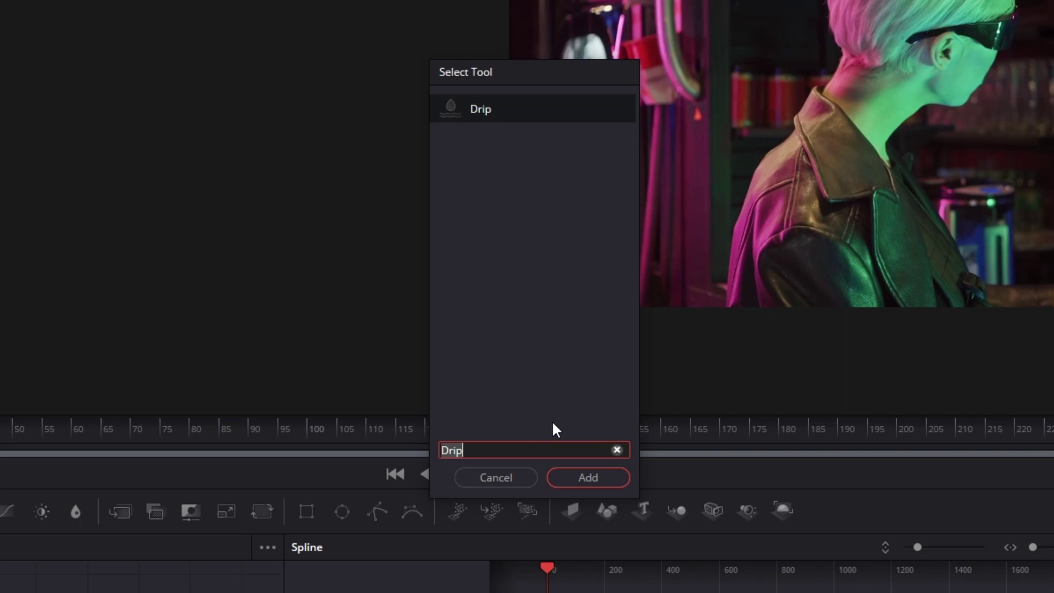
pyautogui.click(561, 473)
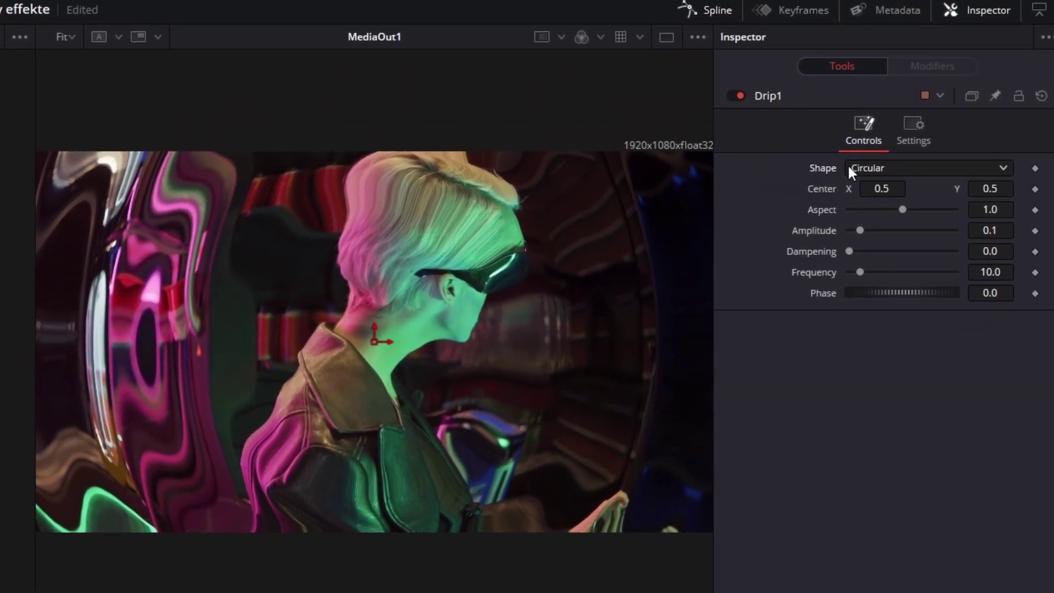
# Switch Drip1's shape to Random and keyframe Amplitude going from 1.0 down to 0.0
pyautogui.click(860, 167)
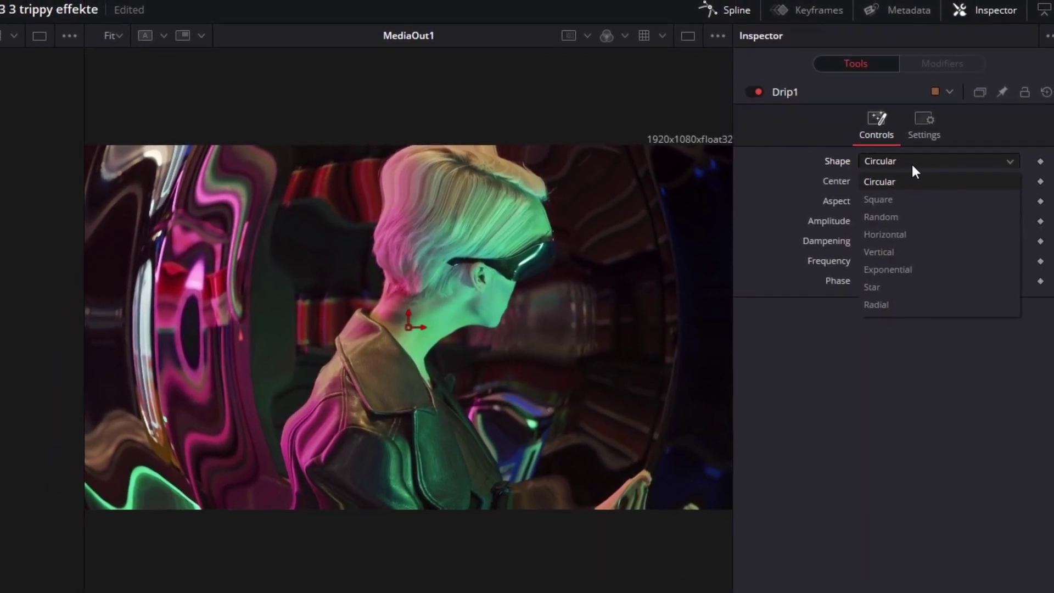
pyautogui.click(885, 216)
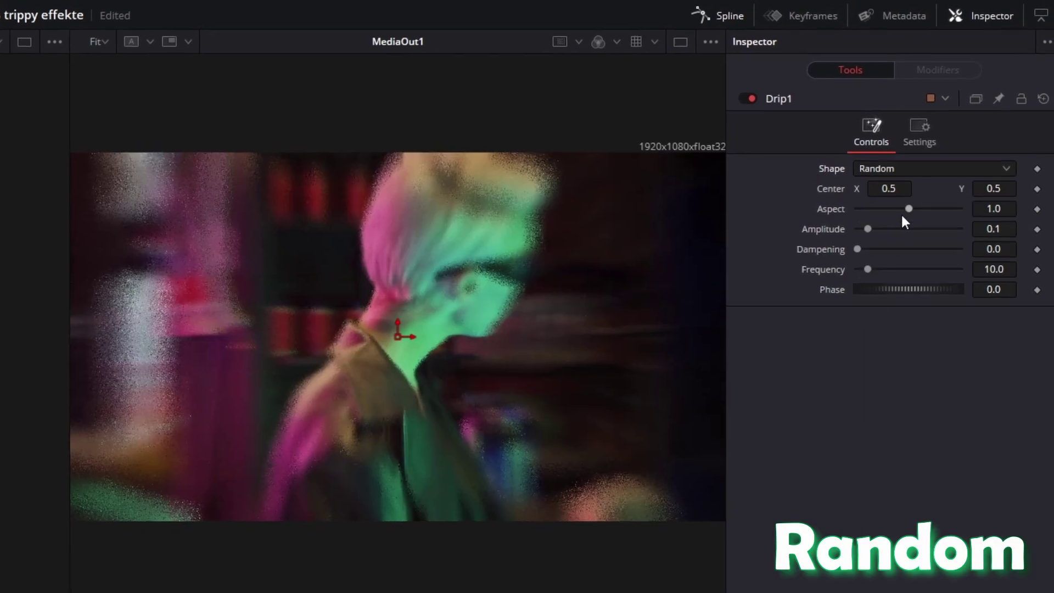
pyautogui.click(890, 171)
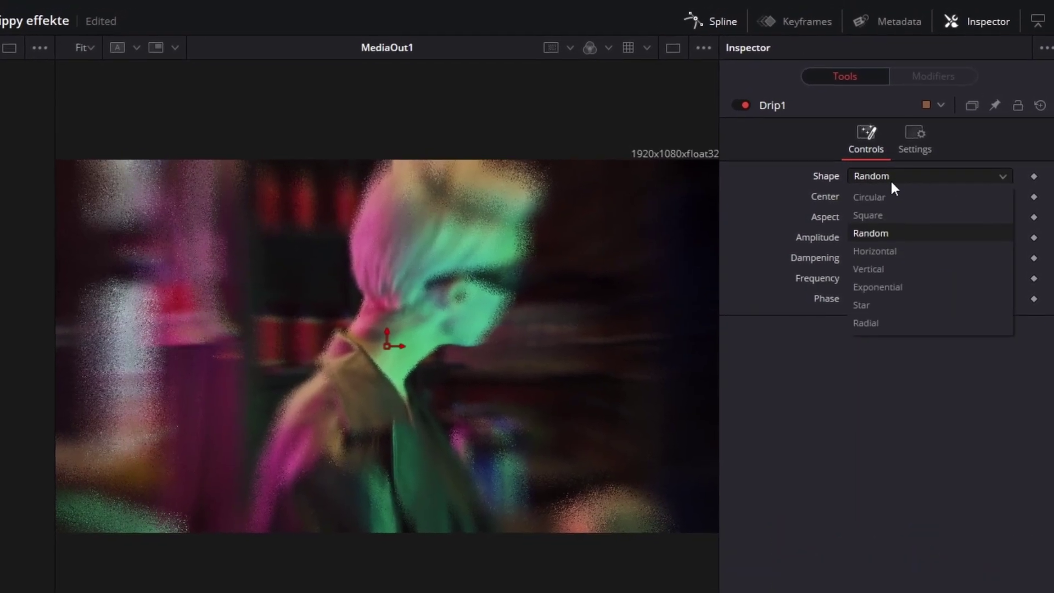
pyautogui.click(890, 179)
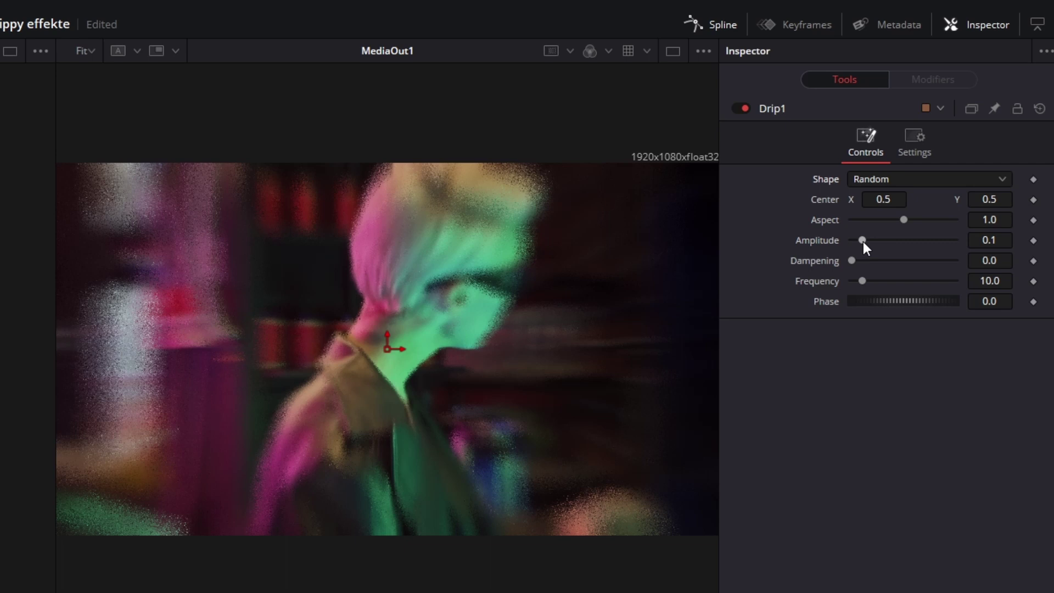
pyautogui.moveTo(863, 242); pyautogui.dragTo(995, 242)
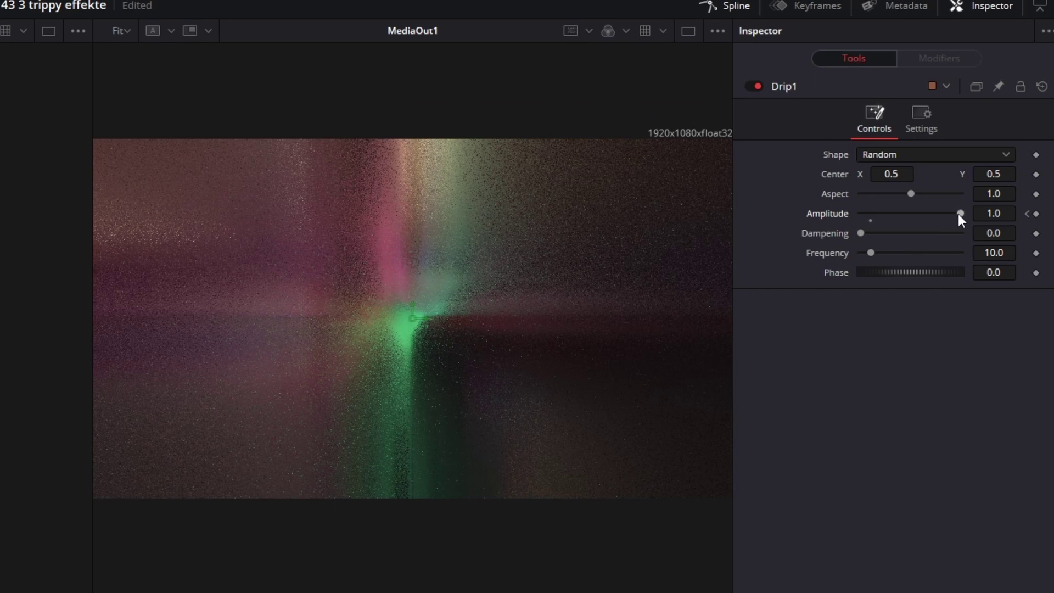
pyautogui.moveTo(959, 212); pyautogui.dragTo(801, 208)
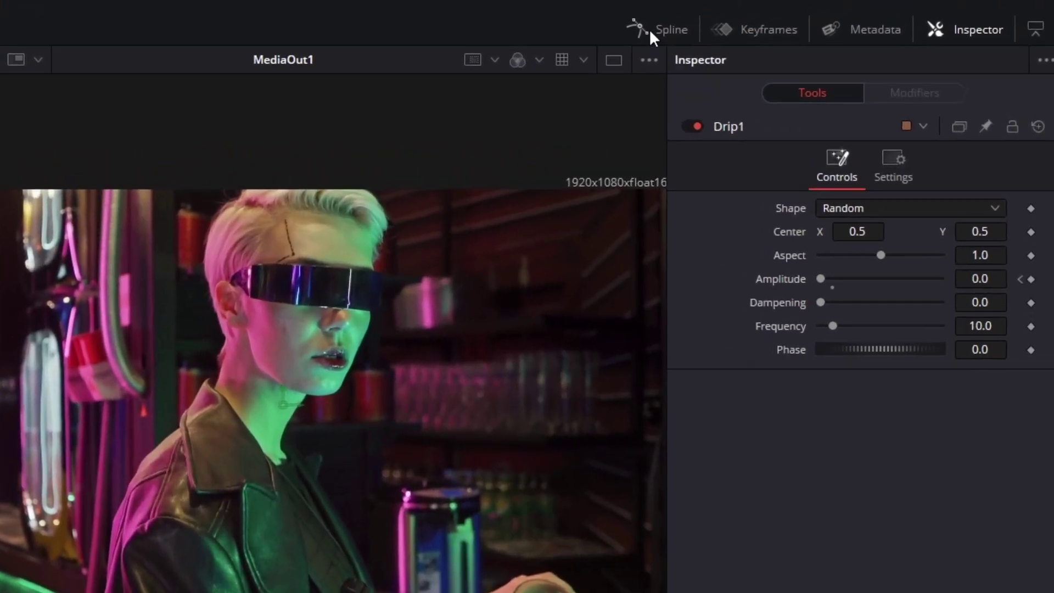
# Smooth both Amplitude keyframes in the Spline panel, then move the playhead to frame 70
pyautogui.click(656, 27)
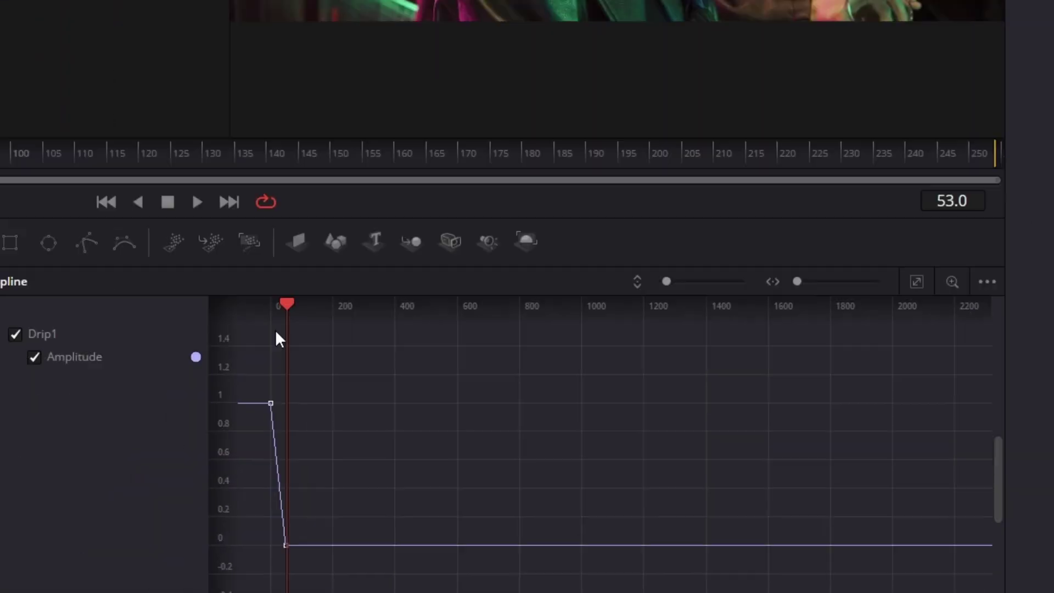
pyautogui.moveTo(259, 365); pyautogui.dragTo(324, 588)
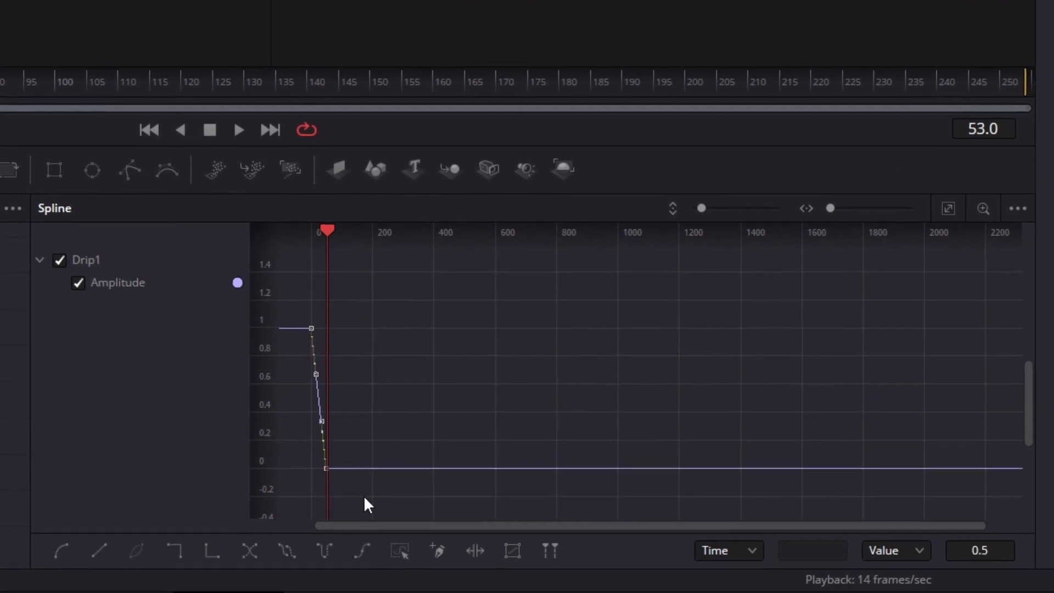
pyautogui.hotkey('alt', 's')
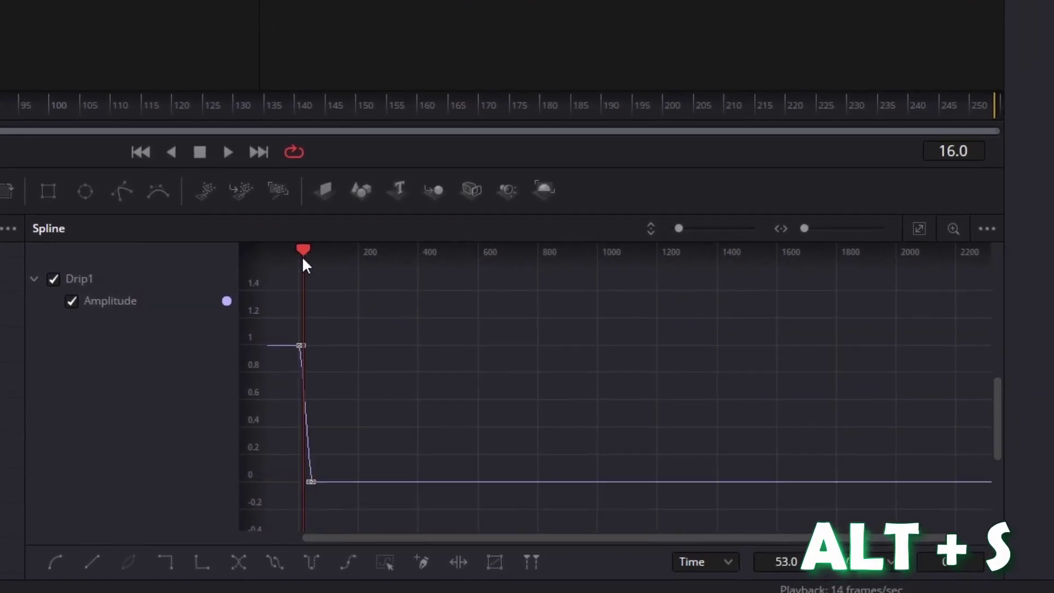
pyautogui.moveTo(303, 256); pyautogui.dragTo(318, 256)
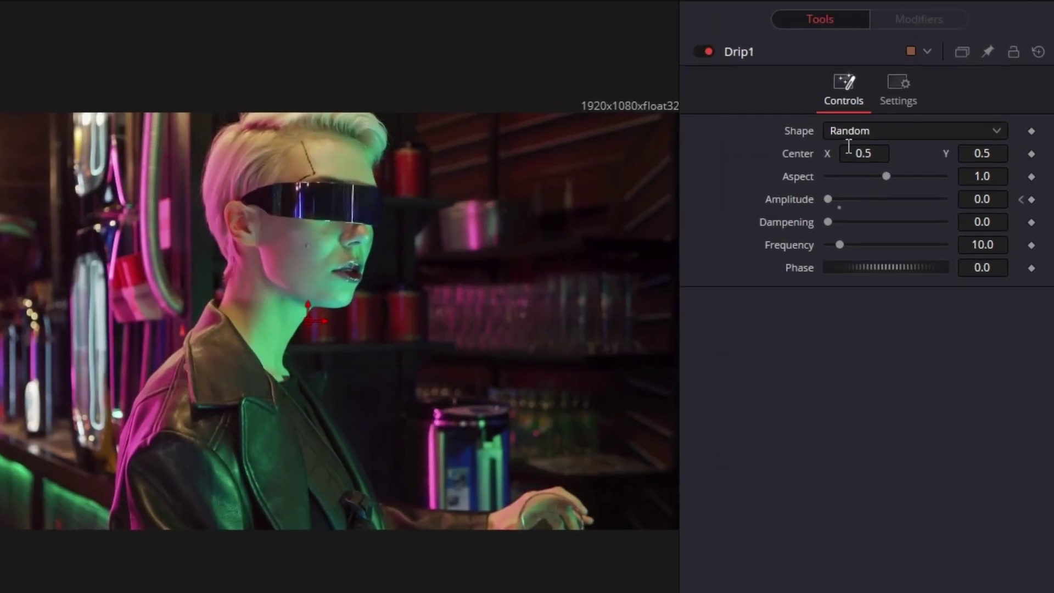
# Change the Drip shape to Exponential with an Amplitude of 0.25
pyautogui.click(854, 119)
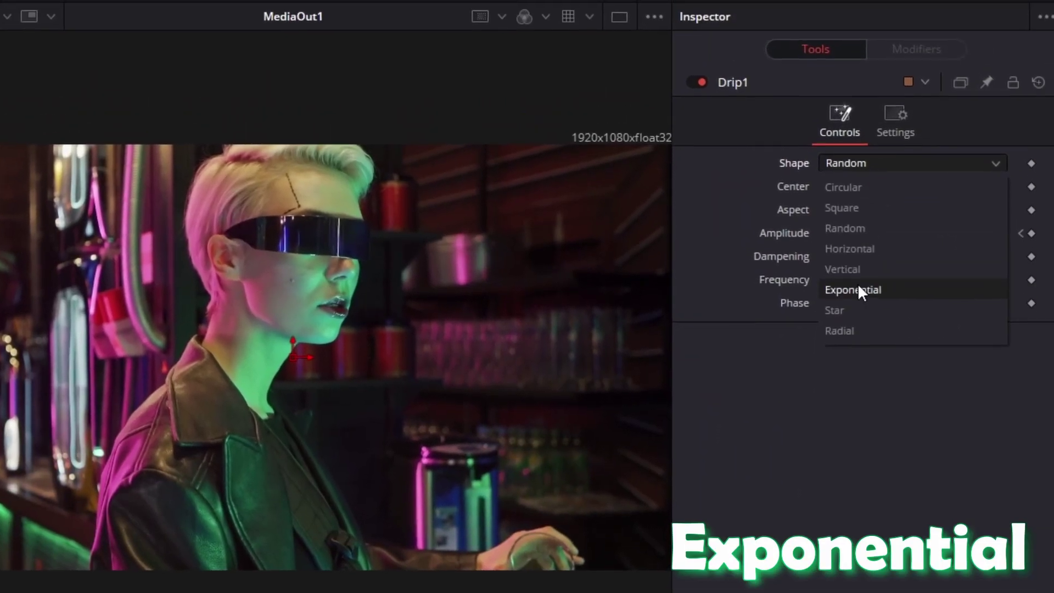
pyautogui.click(857, 290)
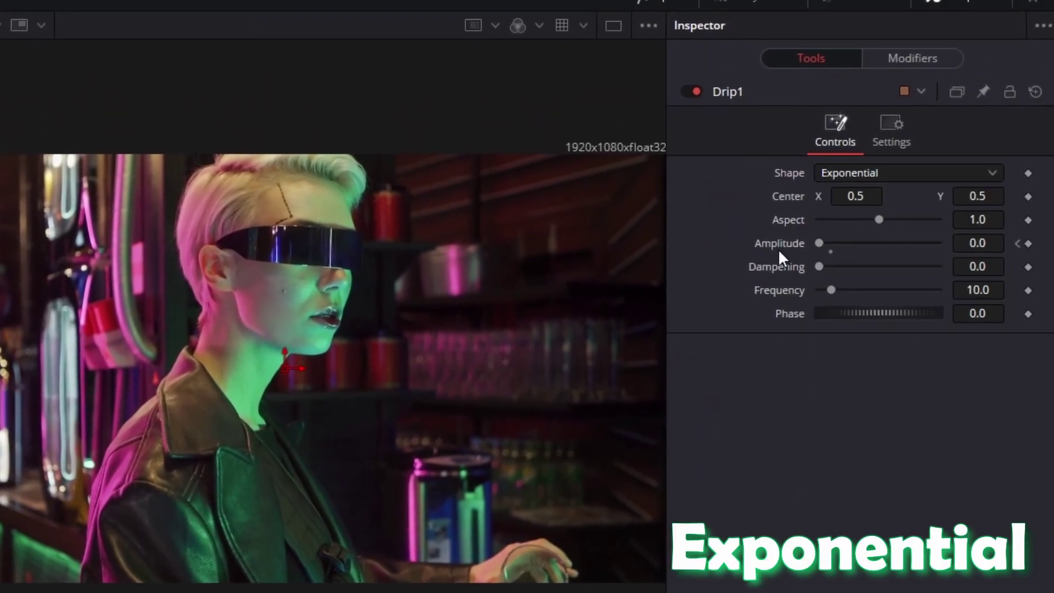
pyautogui.click(981, 233)
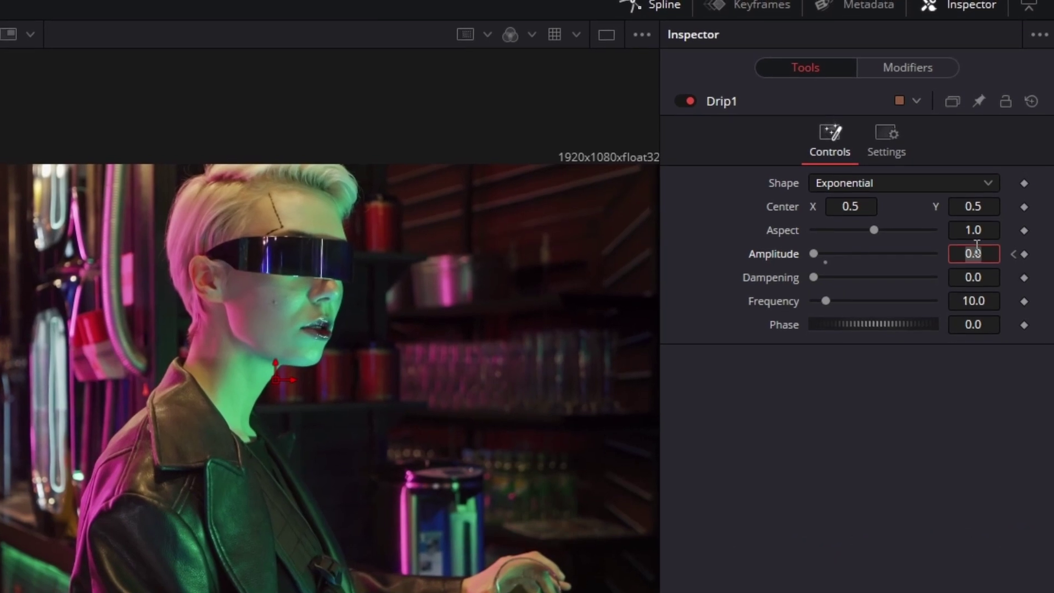
pyautogui.press('BackSpace')
pyautogui.write('0.25')
pyautogui.press('Return')
# Set the Drip Frequency to 3 and raise Dampening to 1.0
pyautogui.click(971, 298)
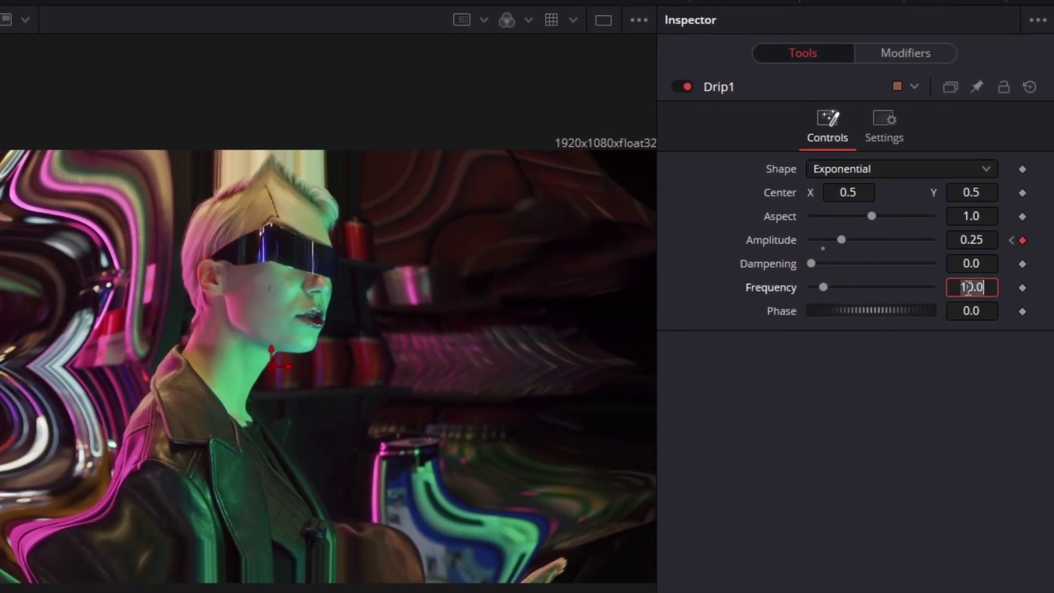
pyautogui.press('BackSpace')
pyautogui.write('3')
pyautogui.press('Return')
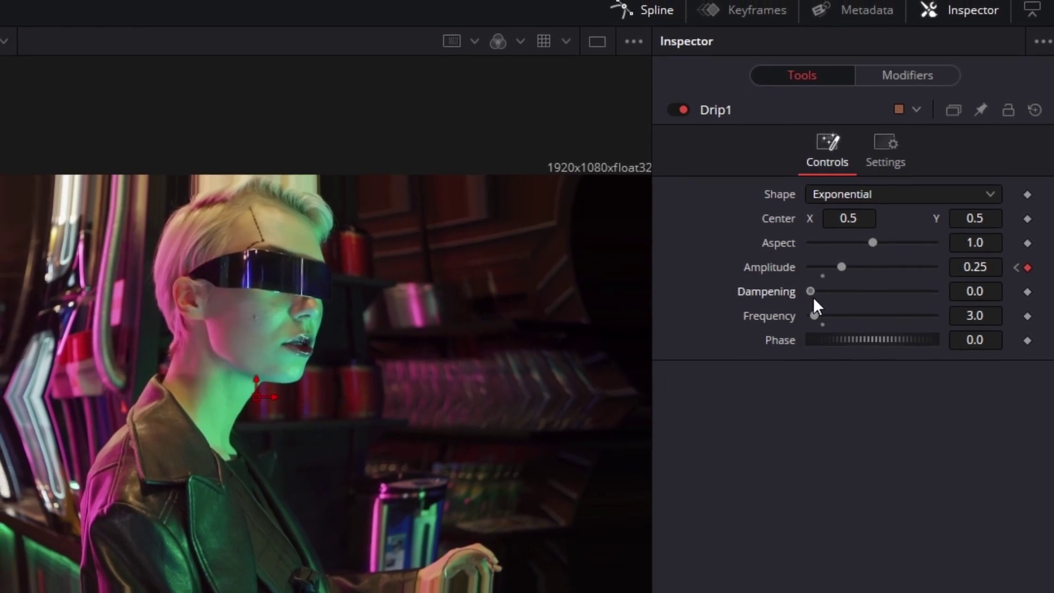
pyautogui.moveTo(812, 296); pyautogui.dragTo(961, 290)
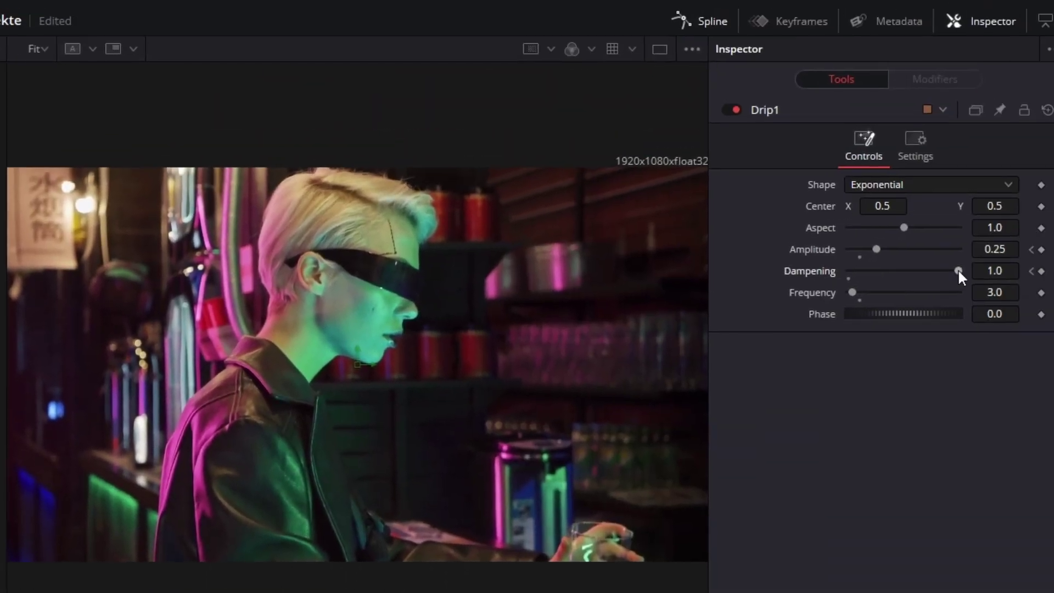
pyautogui.click(995, 270)
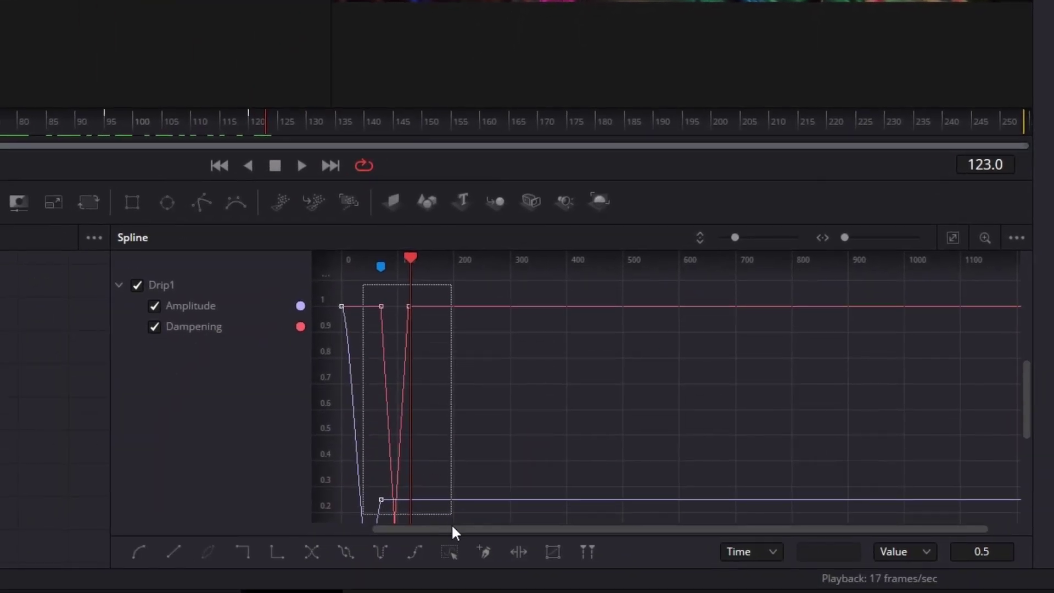
# Marquee-select the Dampening keyframes on the spline curve
pyautogui.moveTo(452, 527); pyautogui.dragTo(464, 541)
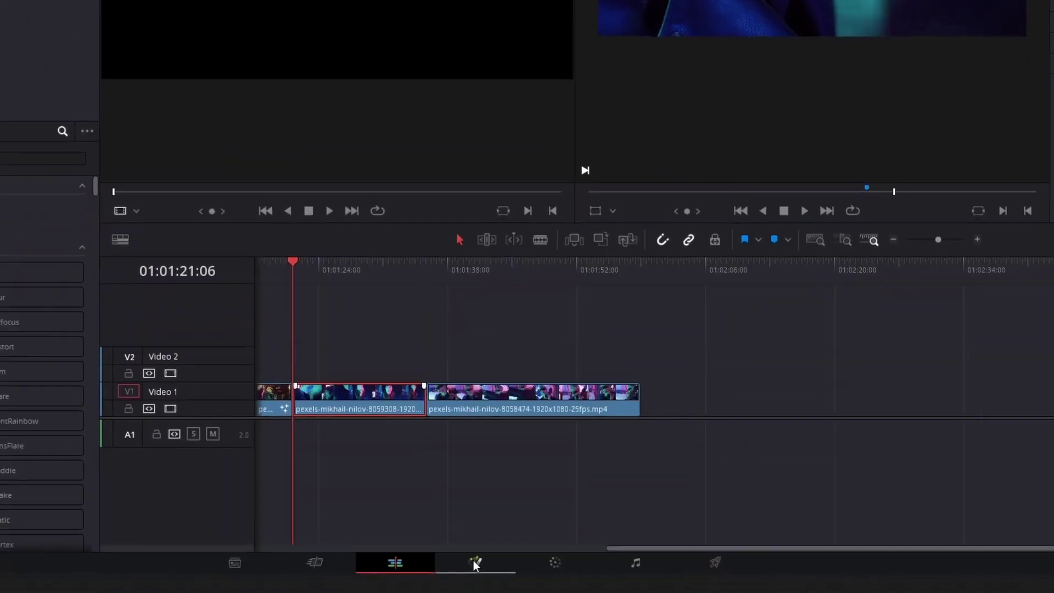
# Return to the Fusion view and add a ColorCorrector1 node through the tool search
pyautogui.click(473, 559)
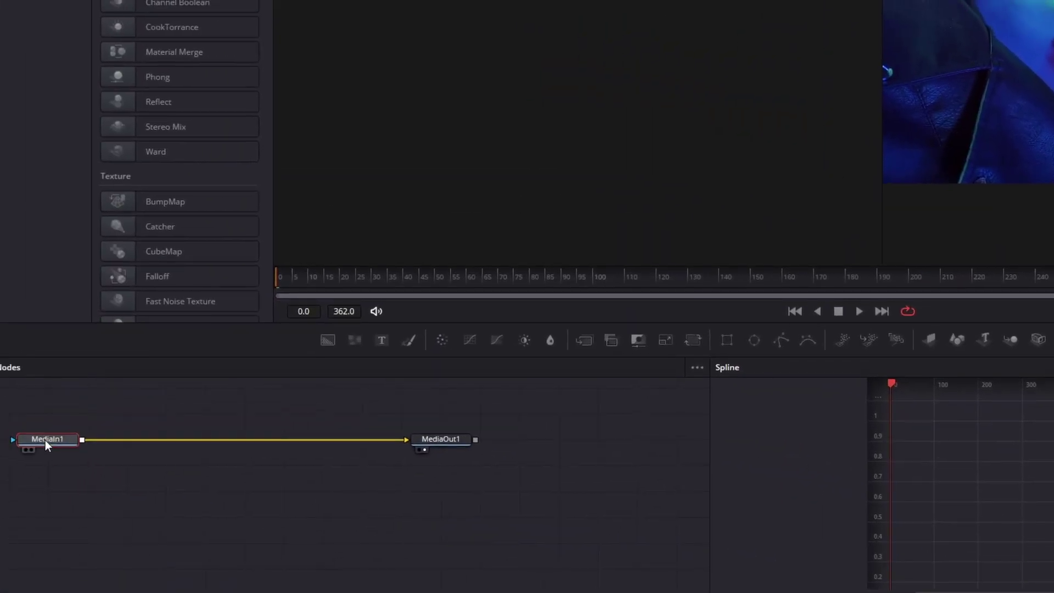
pyautogui.hotkey('shift', 'space')
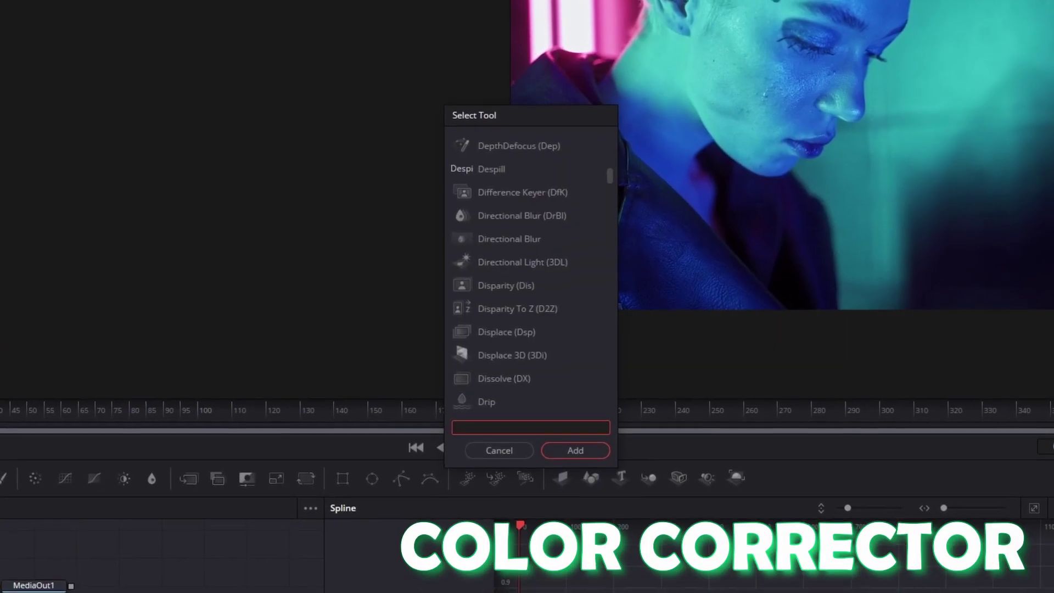
pyautogui.write('color c')
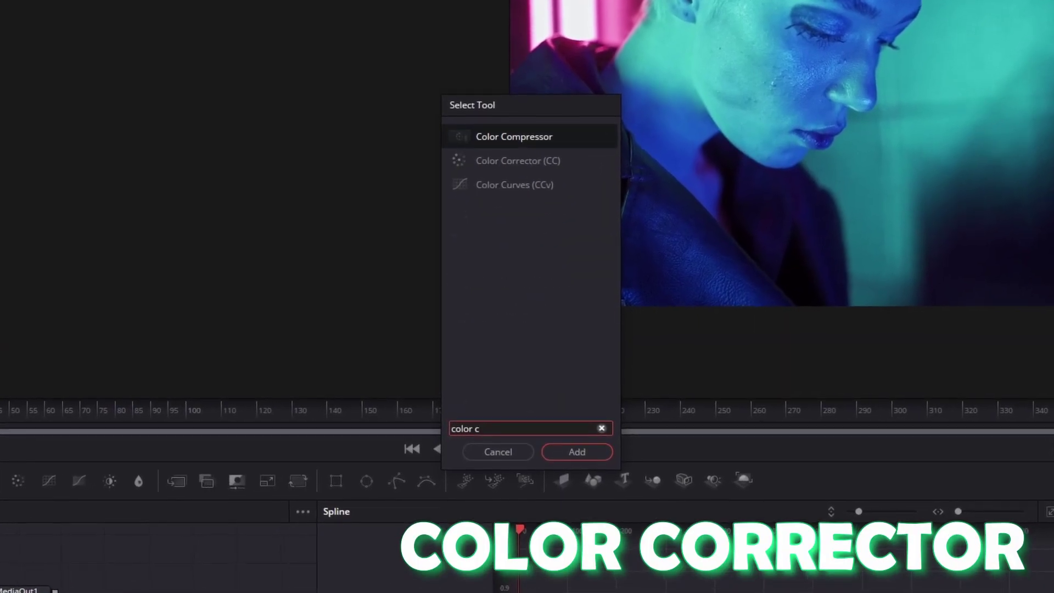
pyautogui.write('orrector')
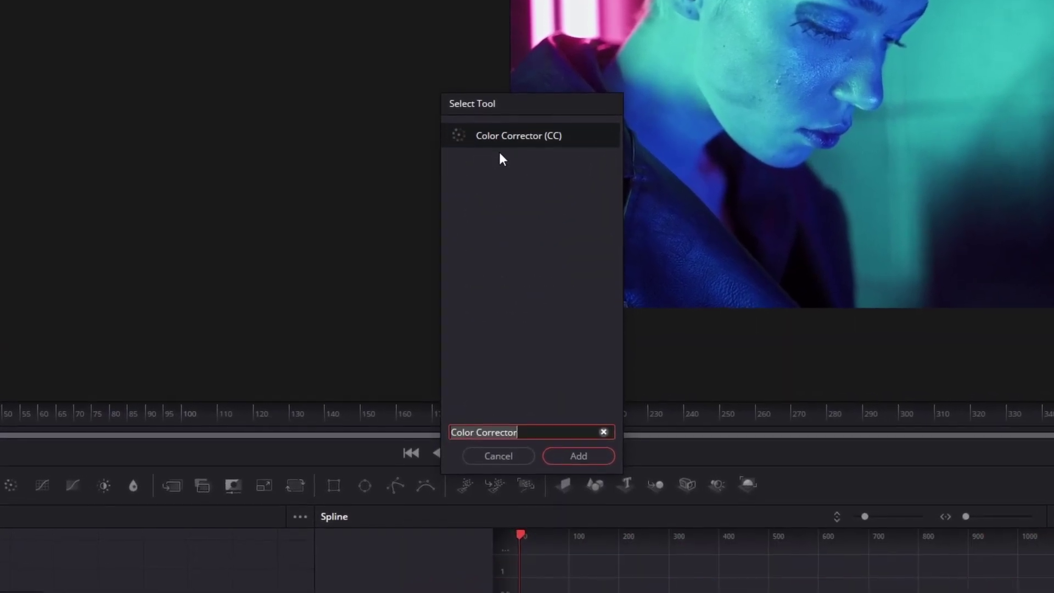
pyautogui.click(571, 460)
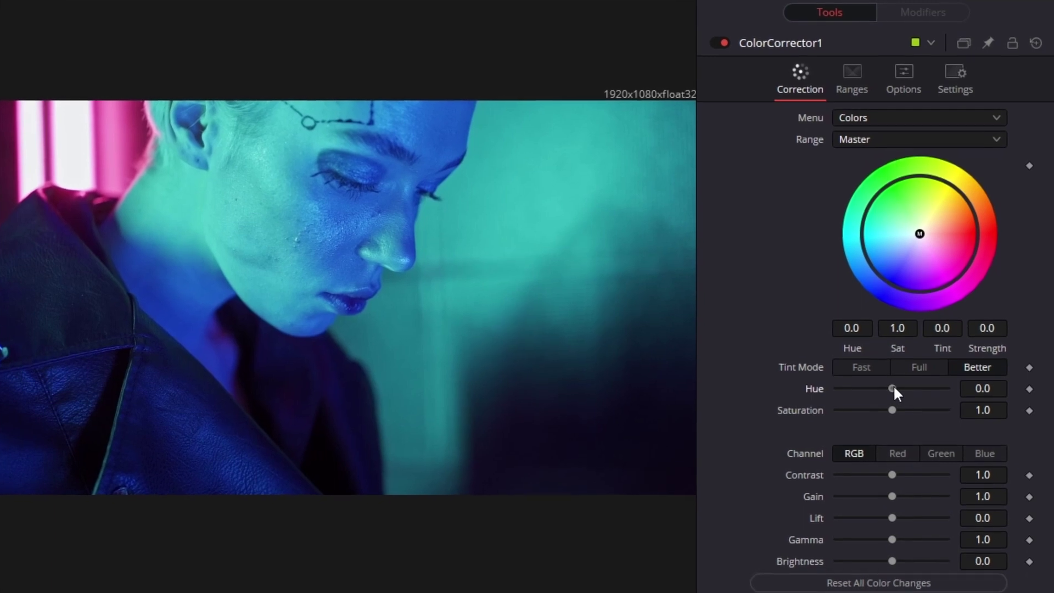
# Keyframe Hue at -1.0 on frame 0 and 1.0 at frame 200, then smooth the keys
pyautogui.moveTo(892, 385); pyautogui.dragTo(812, 395)
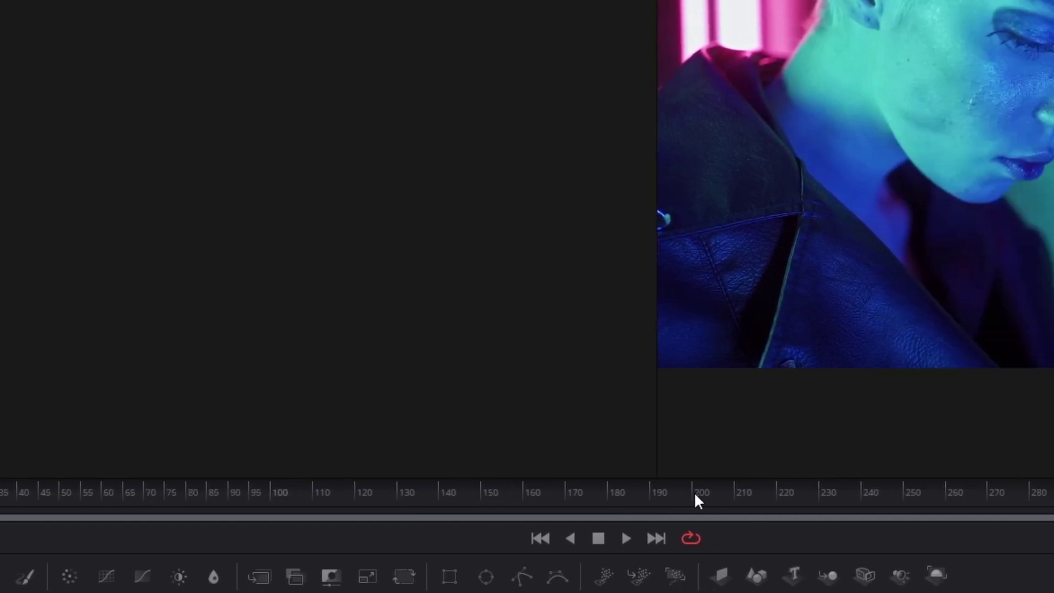
pyautogui.click(870, 497)
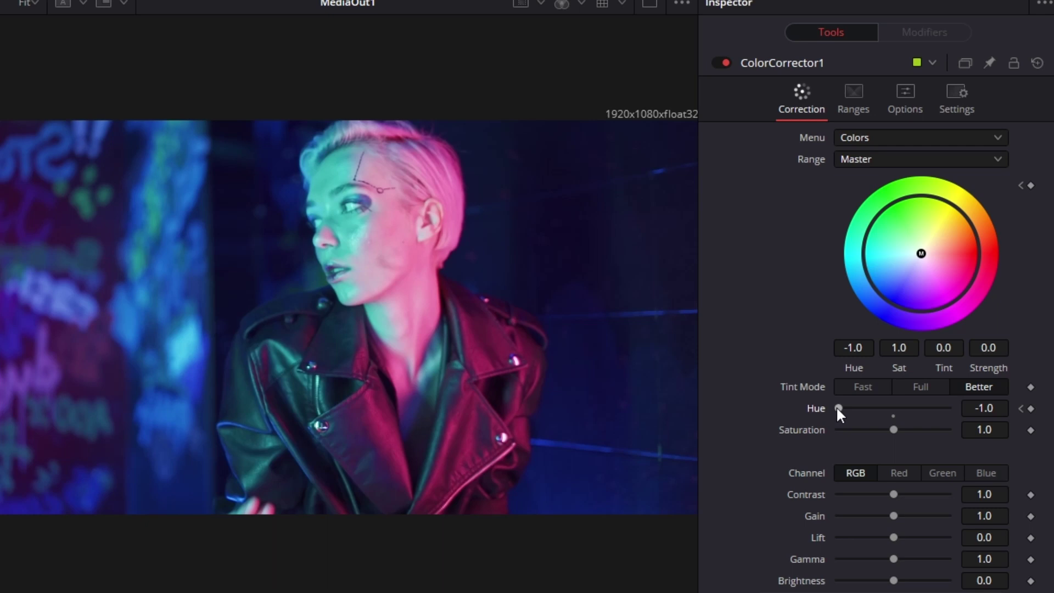
pyautogui.moveTo(839, 406); pyautogui.dragTo(986, 411)
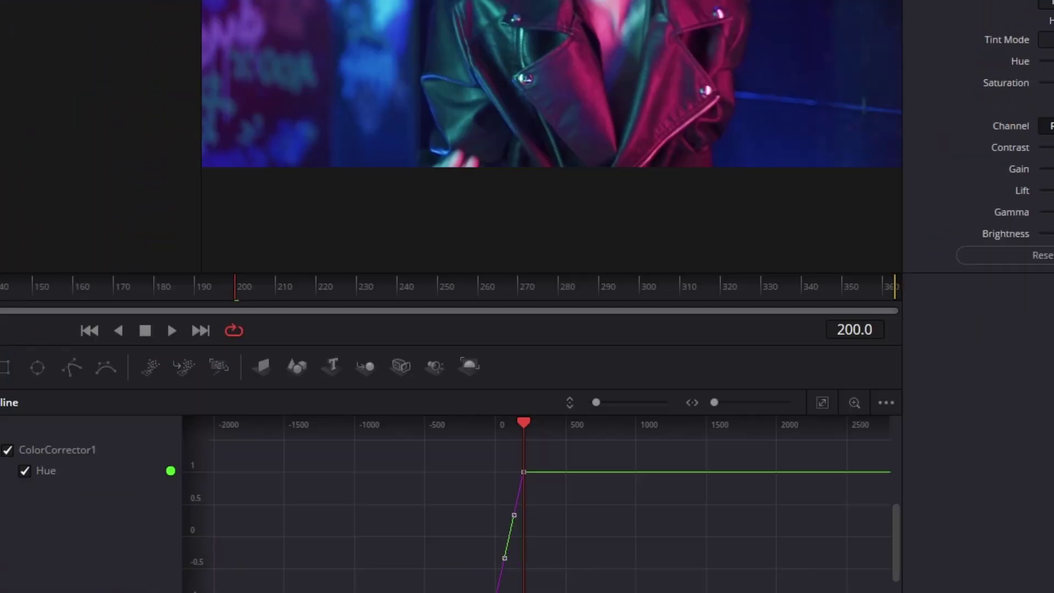
pyautogui.moveTo(558, 457); pyautogui.dragTo(634, 263)
pyautogui.hotkey('alt', 's')
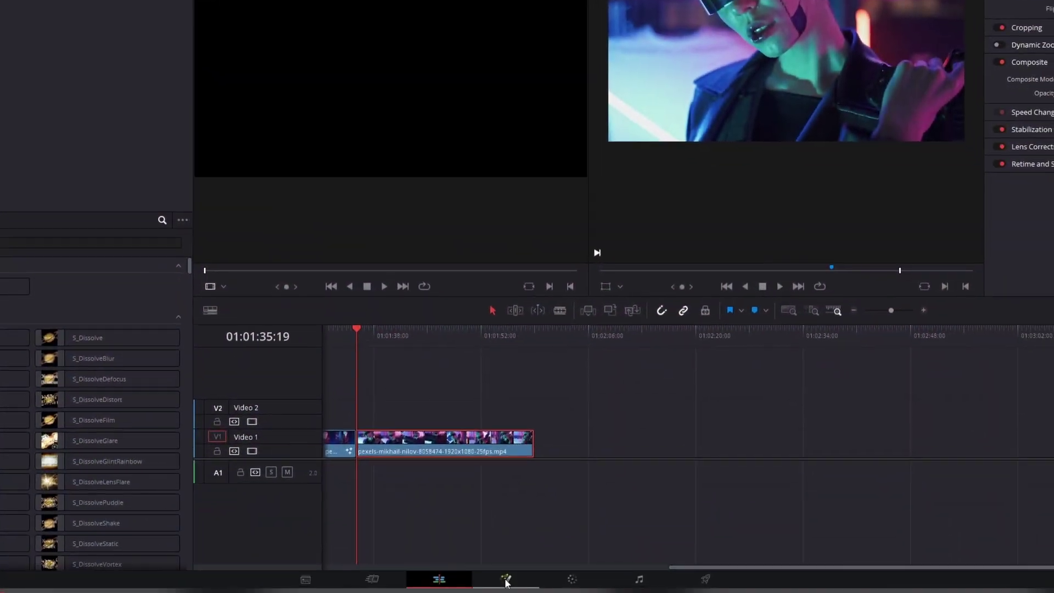
# Open the new clip in Fusion, add LumaKeyer1 and connect MediaIn1's output into it
pyautogui.click(505, 578)
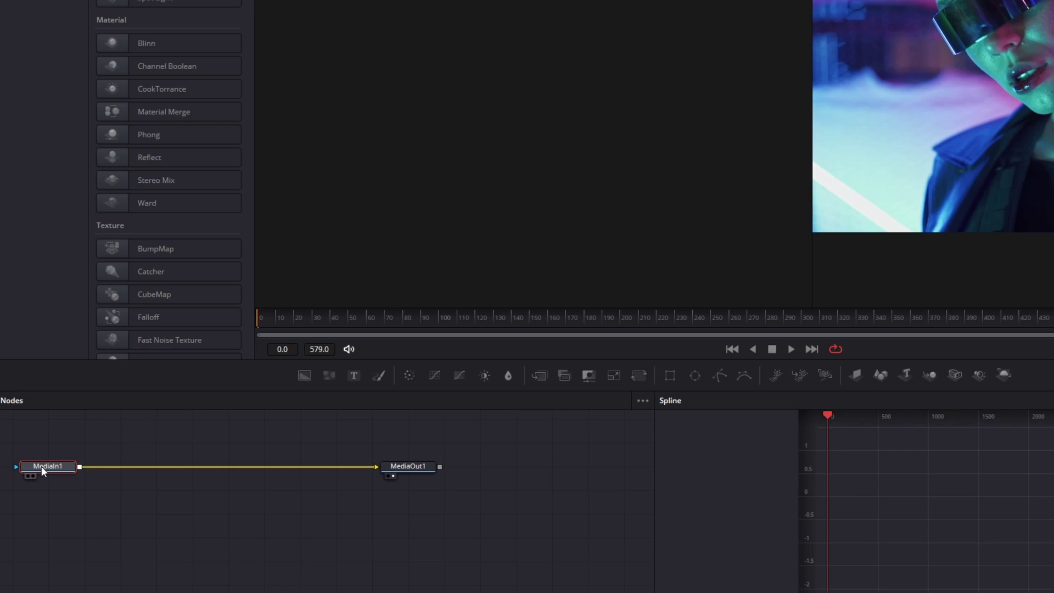
pyautogui.hotkey('shift', 'space')
pyautogui.write('Color Corrector')
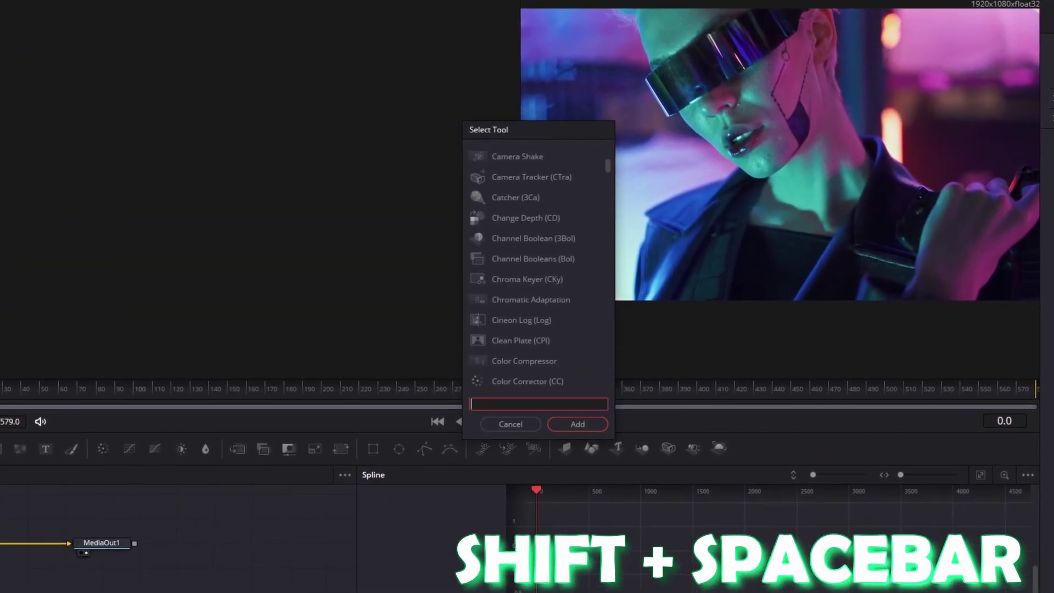
pyautogui.hotkey('ctrl', 'a')
pyautogui.write('lum')
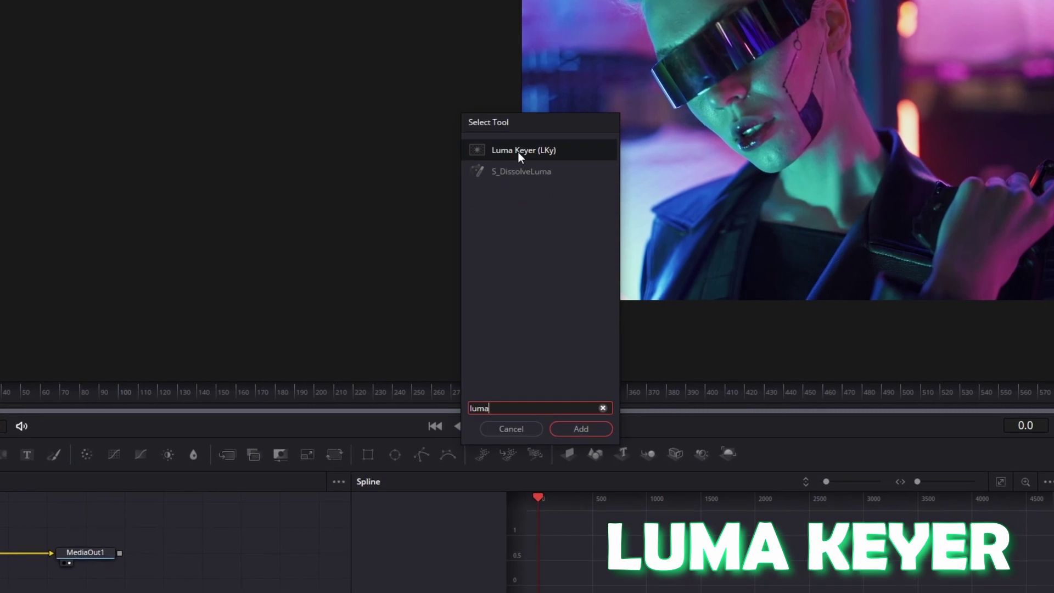
pyautogui.click(578, 426)
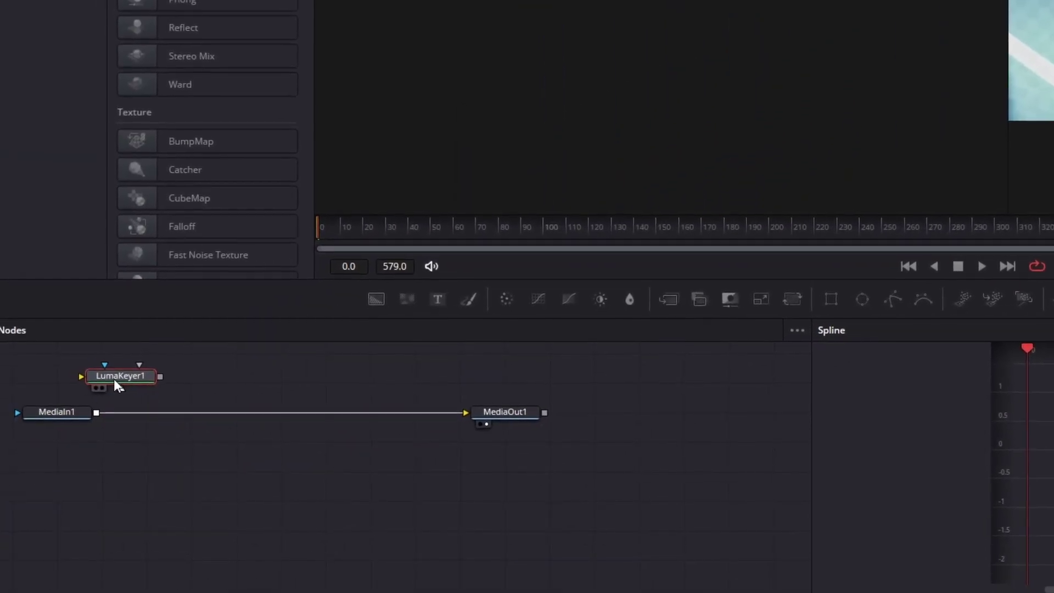
pyautogui.moveTo(96, 412); pyautogui.dragTo(147, 366)
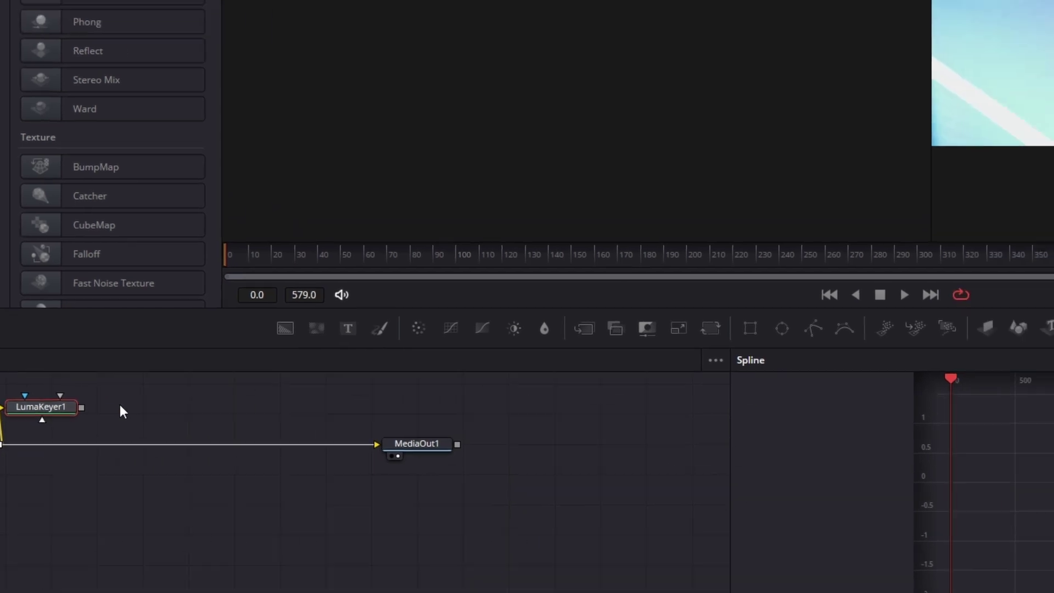
# Add Trails1 after LumaKeyer1 and merge it over MediaIn1 through Merge1 into MediaOut1
pyautogui.hotkey('shift', 'space')
pyautogui.write('Luma Keyer')
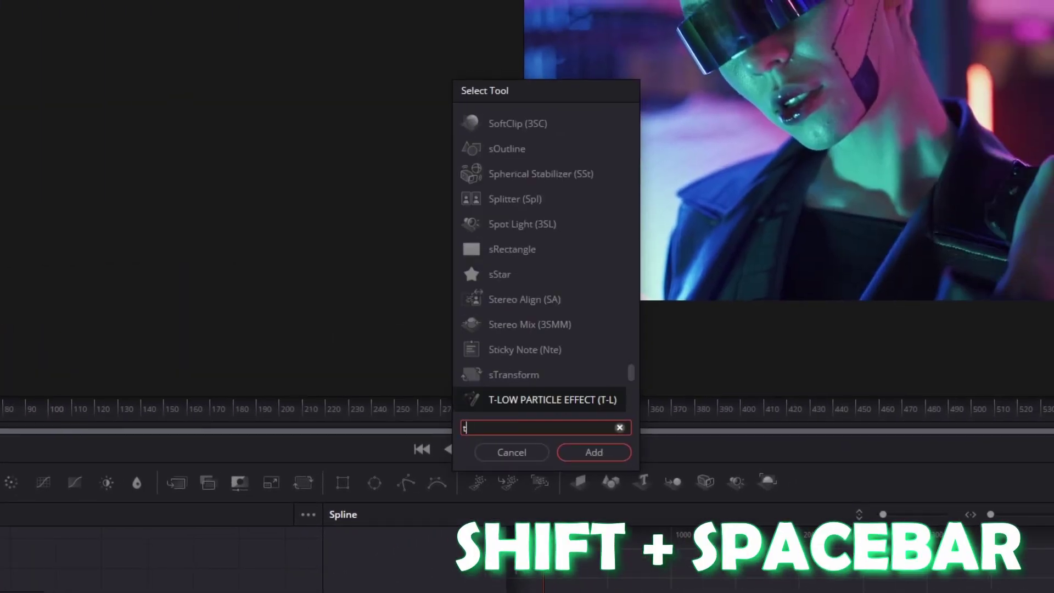
pyautogui.write('rails')
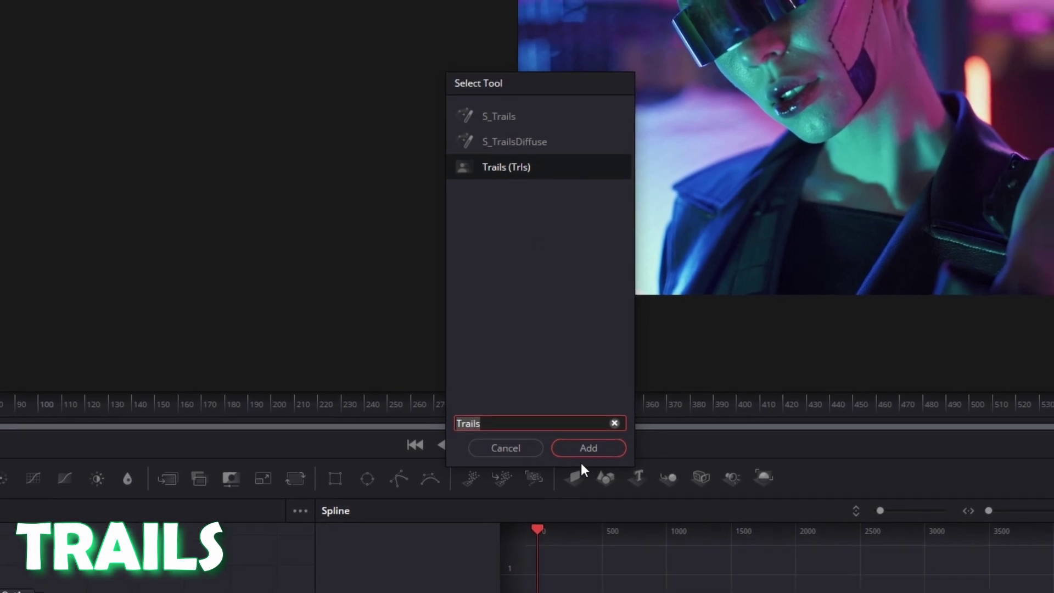
pyautogui.click(585, 447)
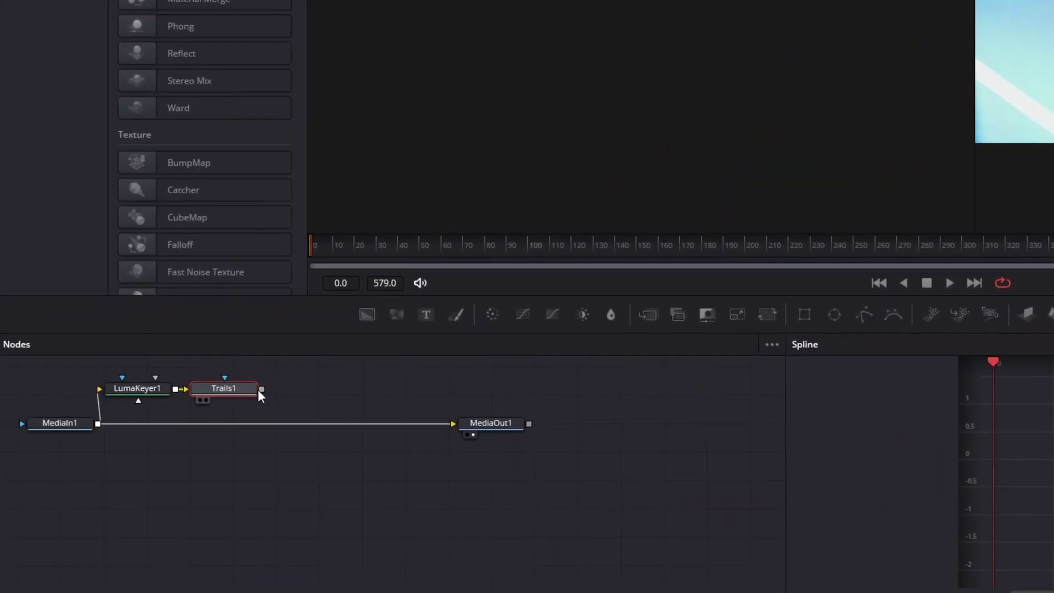
pyautogui.moveTo(263, 389); pyautogui.dragTo(97, 423)
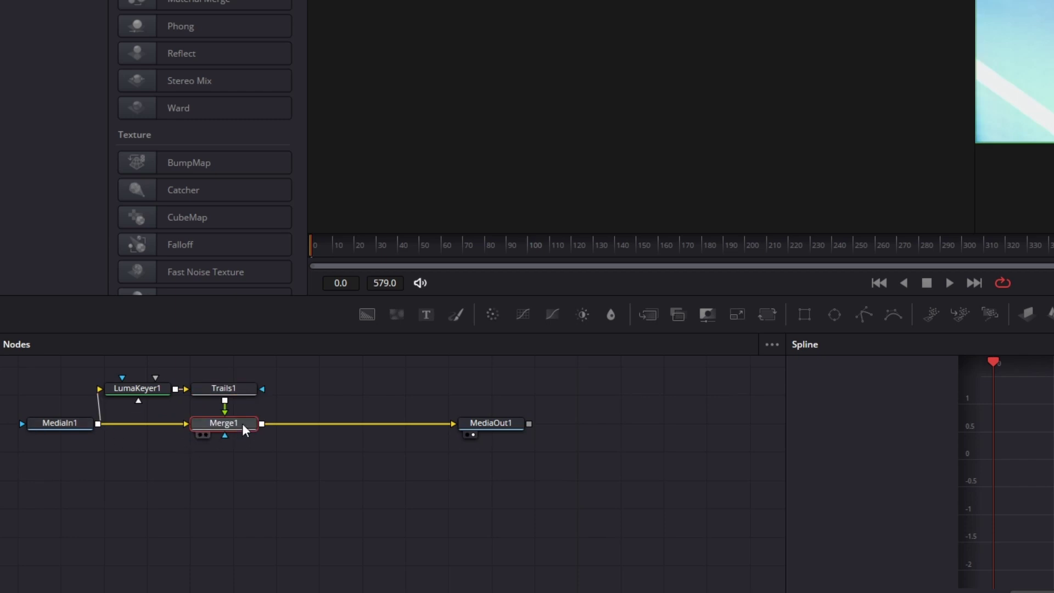
pyautogui.click(250, 390)
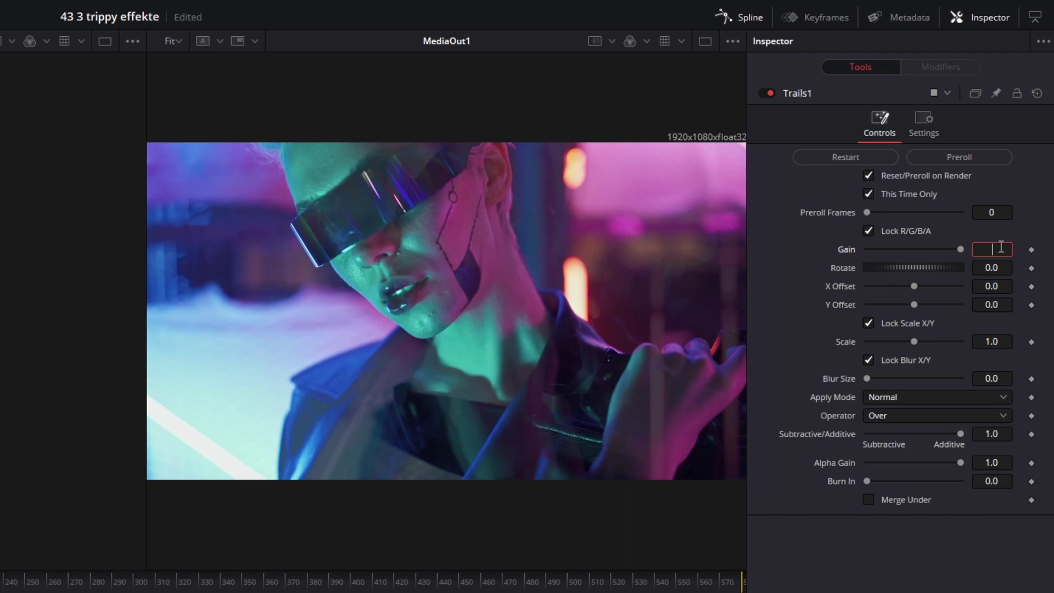
# Set the Trails1 Gain to 0.7, briefly comparing it against 0.0
pyautogui.click(1000, 247)
pyautogui.write('0.7')
pyautogui.press('Return')
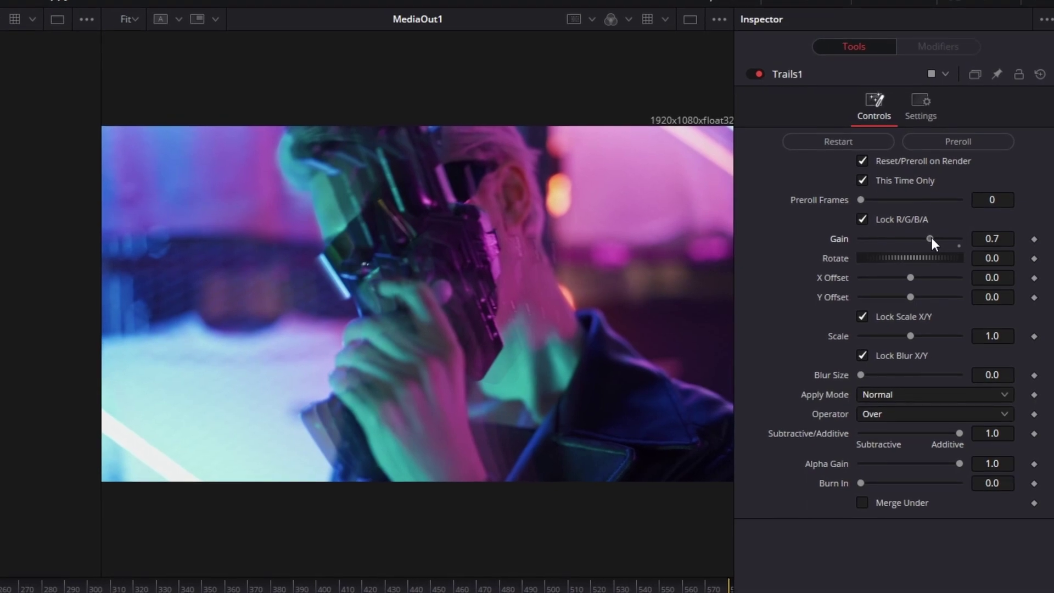
pyautogui.moveTo(931, 239); pyautogui.dragTo(853, 237)
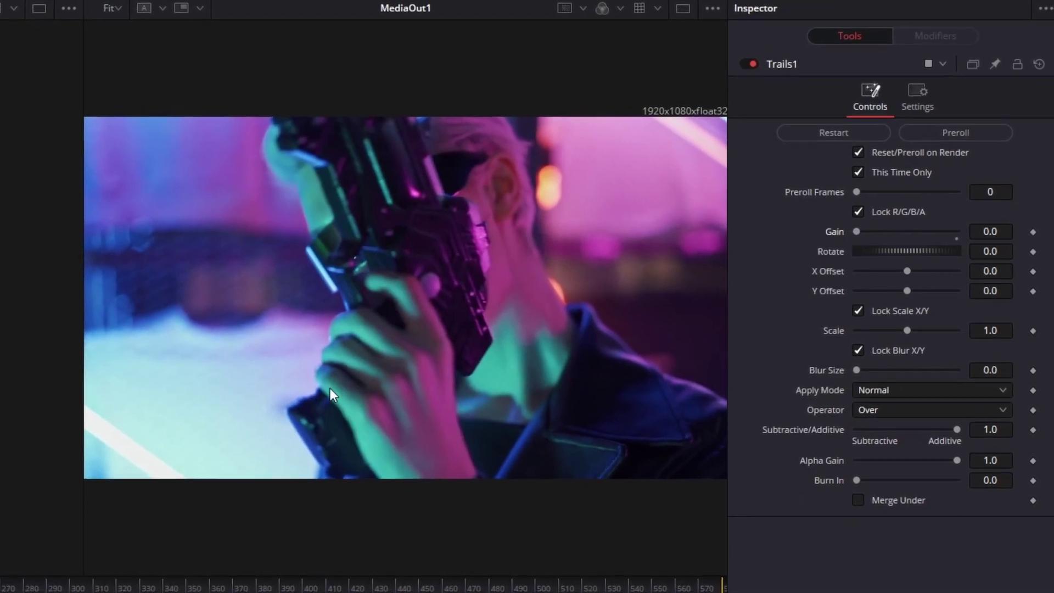
pyautogui.hotkey('ctrl', 'z')
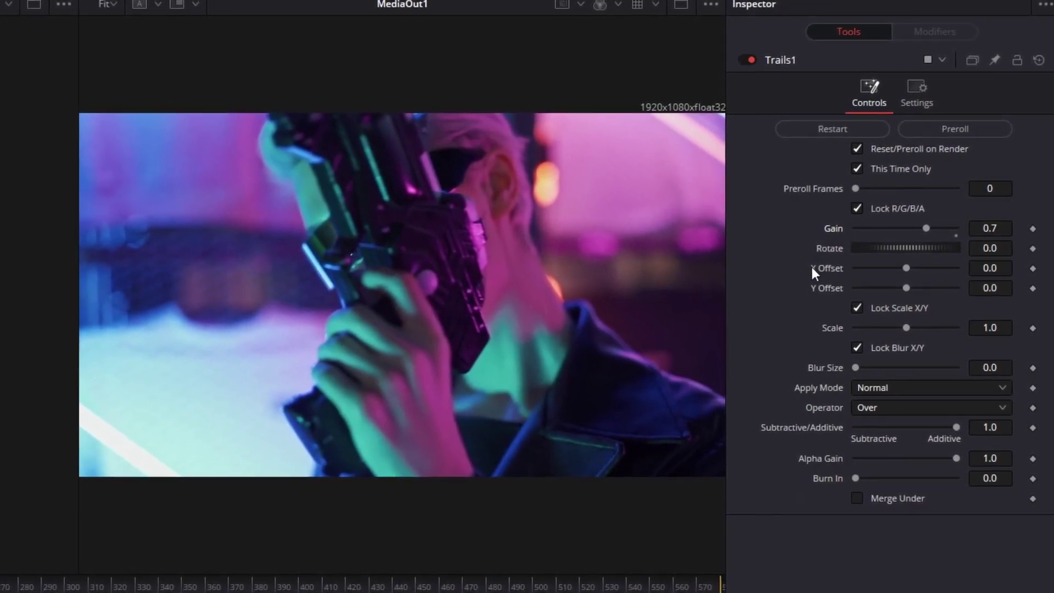
# Nudge the trail offset to -0.013, set Blur Size to 11 and play to preview
pyautogui.moveTo(988, 268); pyautogui.dragTo(985, 267)
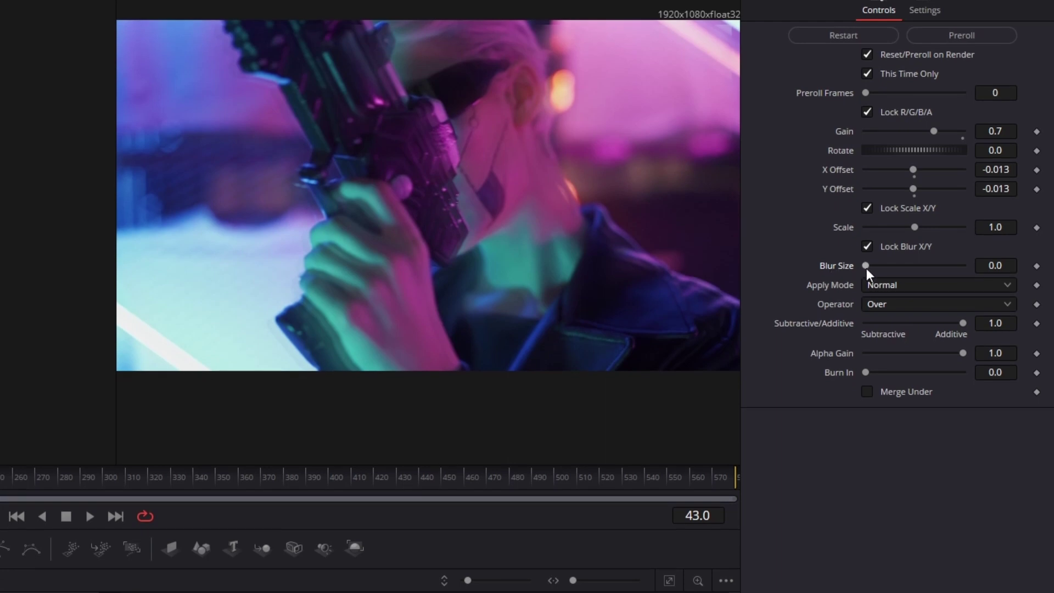
pyautogui.moveTo(866, 267); pyautogui.dragTo(877, 265)
pyautogui.press('space')
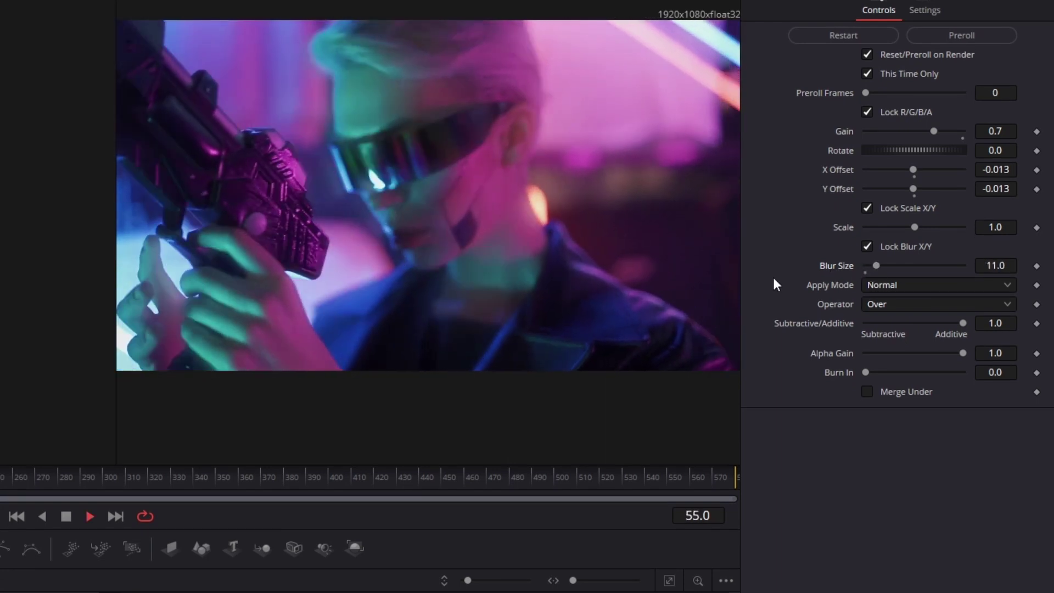